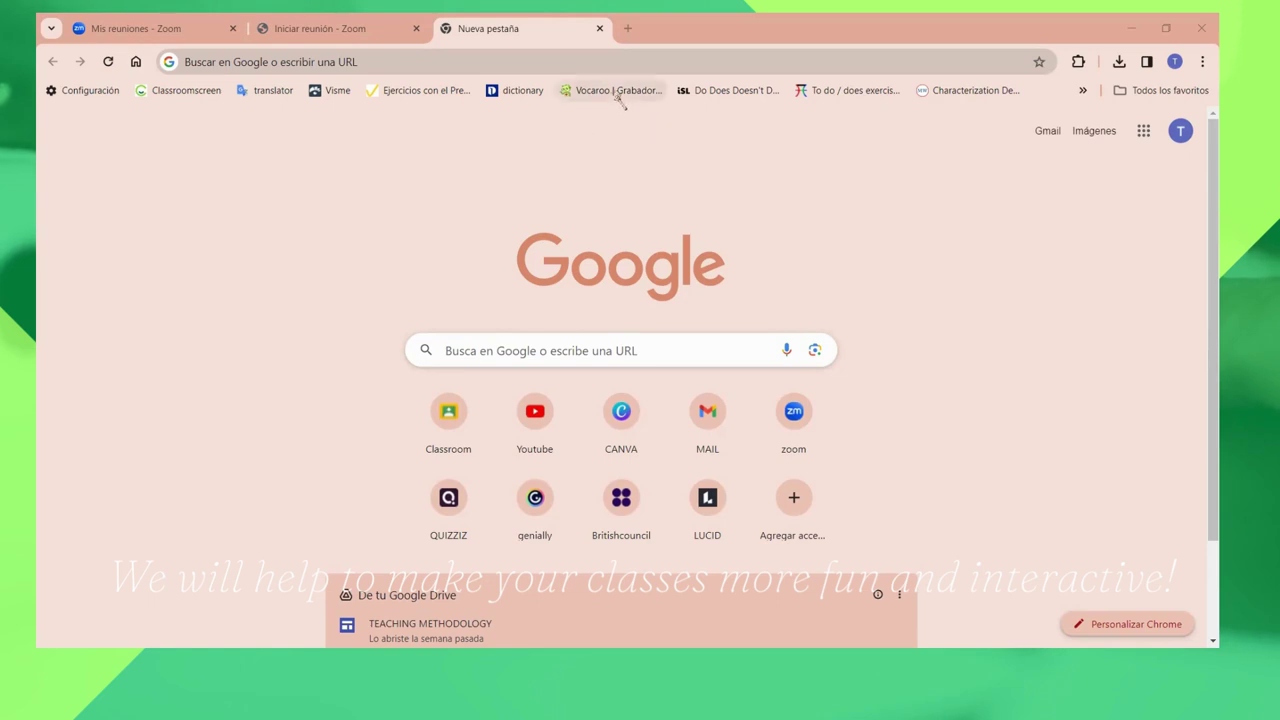
Enter vocaroo.com in the Google search box and load the Vocaroo site.
click(658, 351)
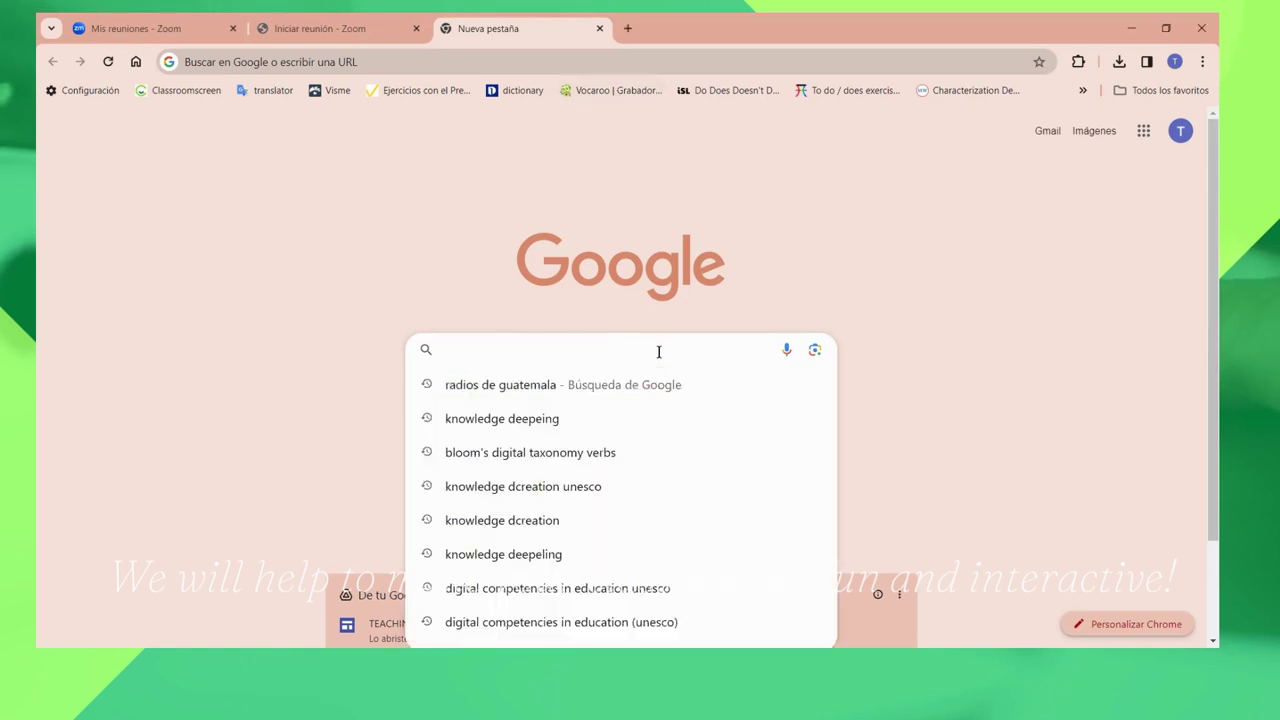
text(voca)
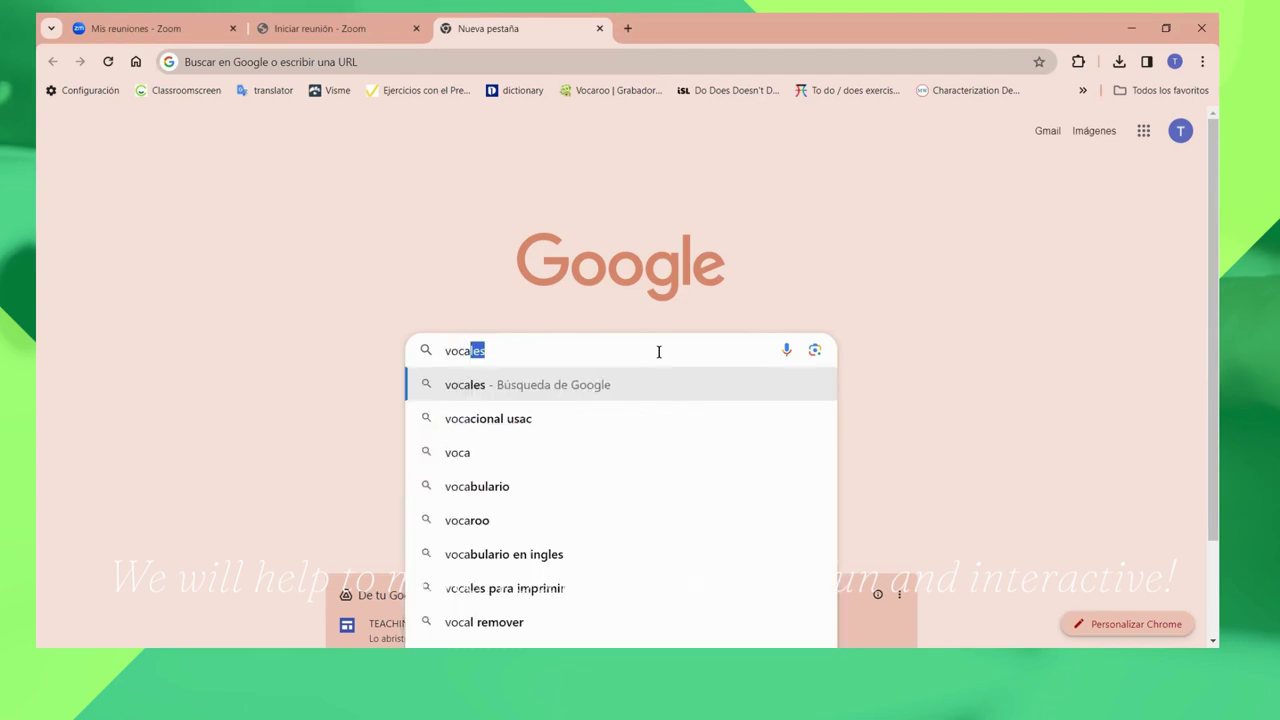
text(room)
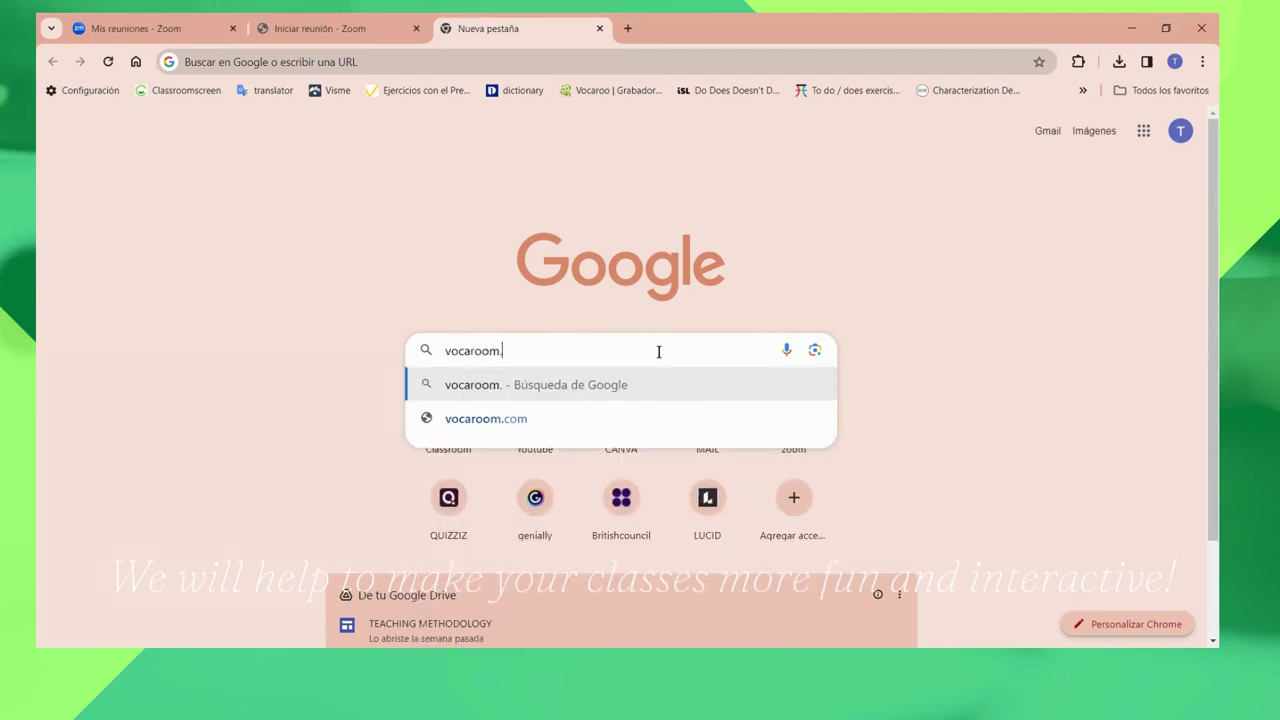
text(.c)
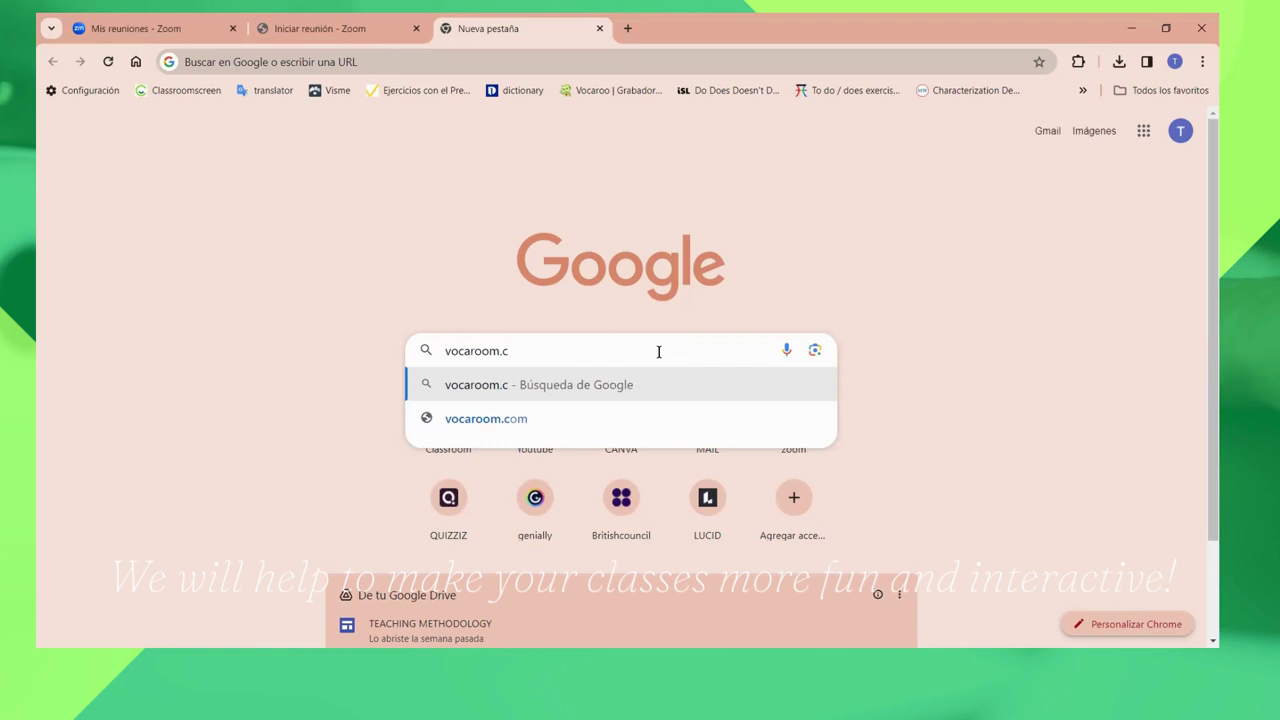
key(BackSpace)
key(BackSpace)
key(BackSpace)
text(.com)
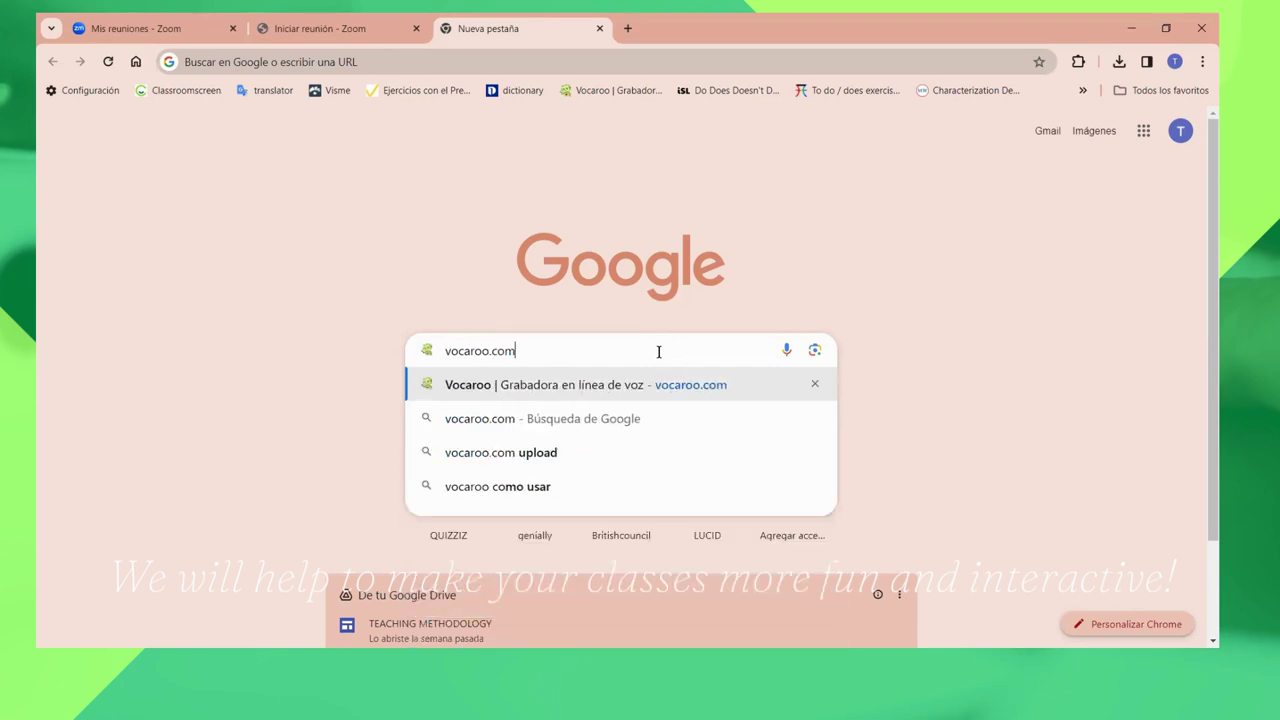
key(Return)
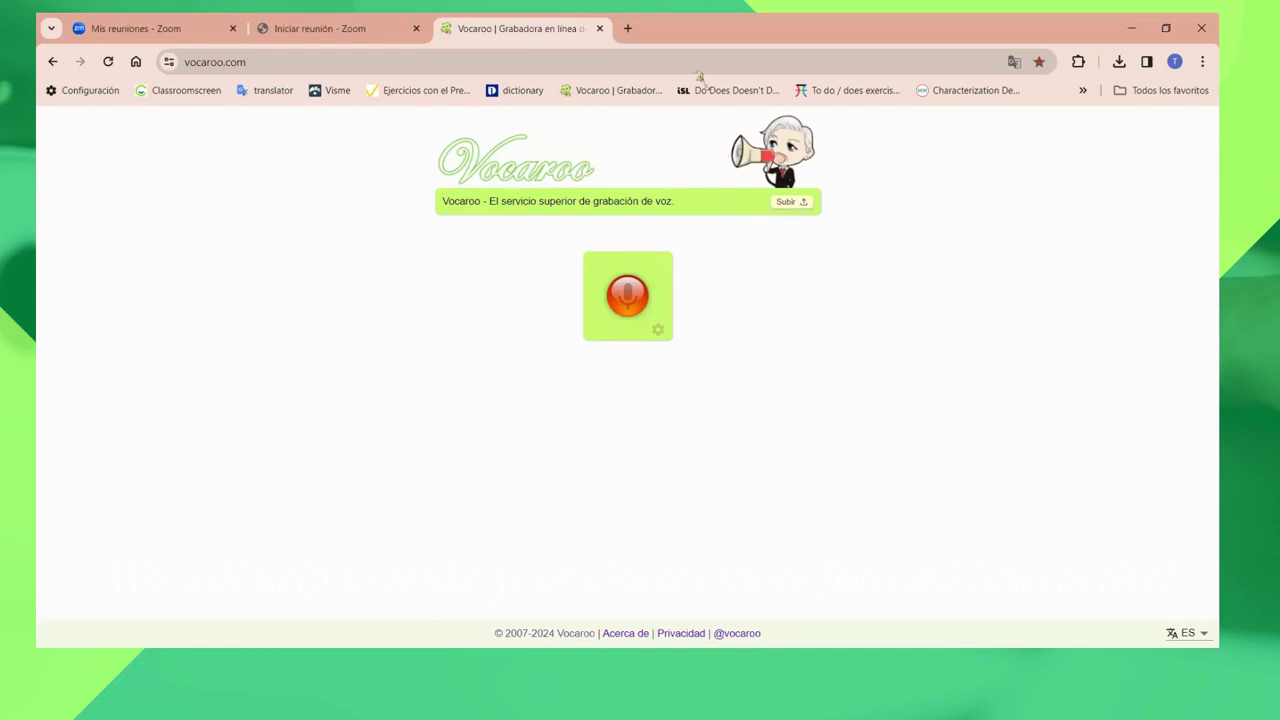
Load Vocaroo from the bookmarks bar in a new tab and close the duplicate Vocaroo tab.
click(627, 28)
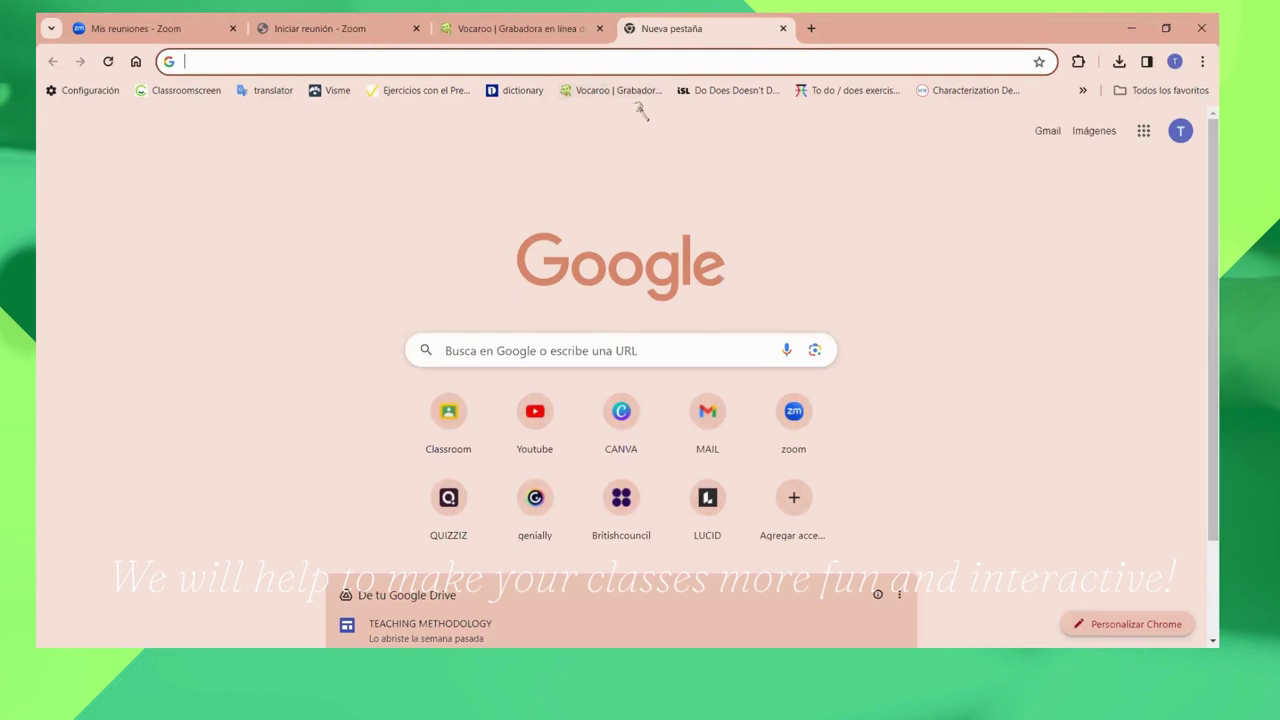
click(638, 92)
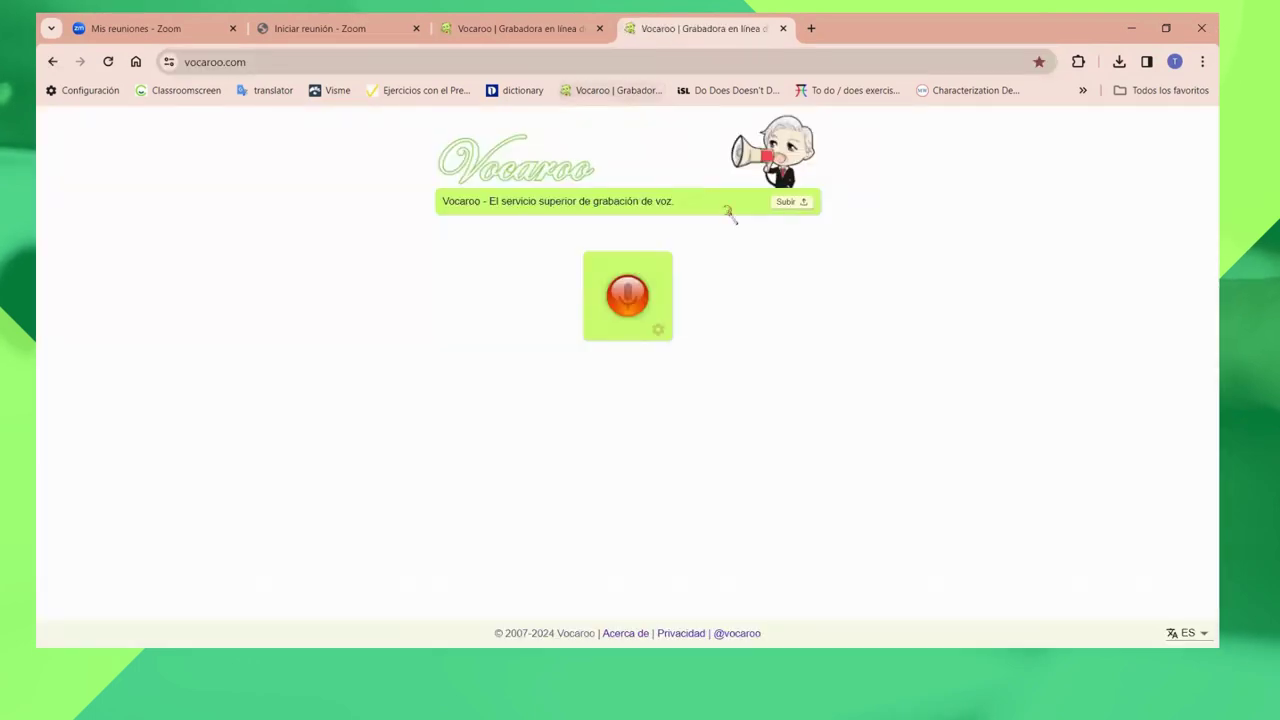
click(601, 29)
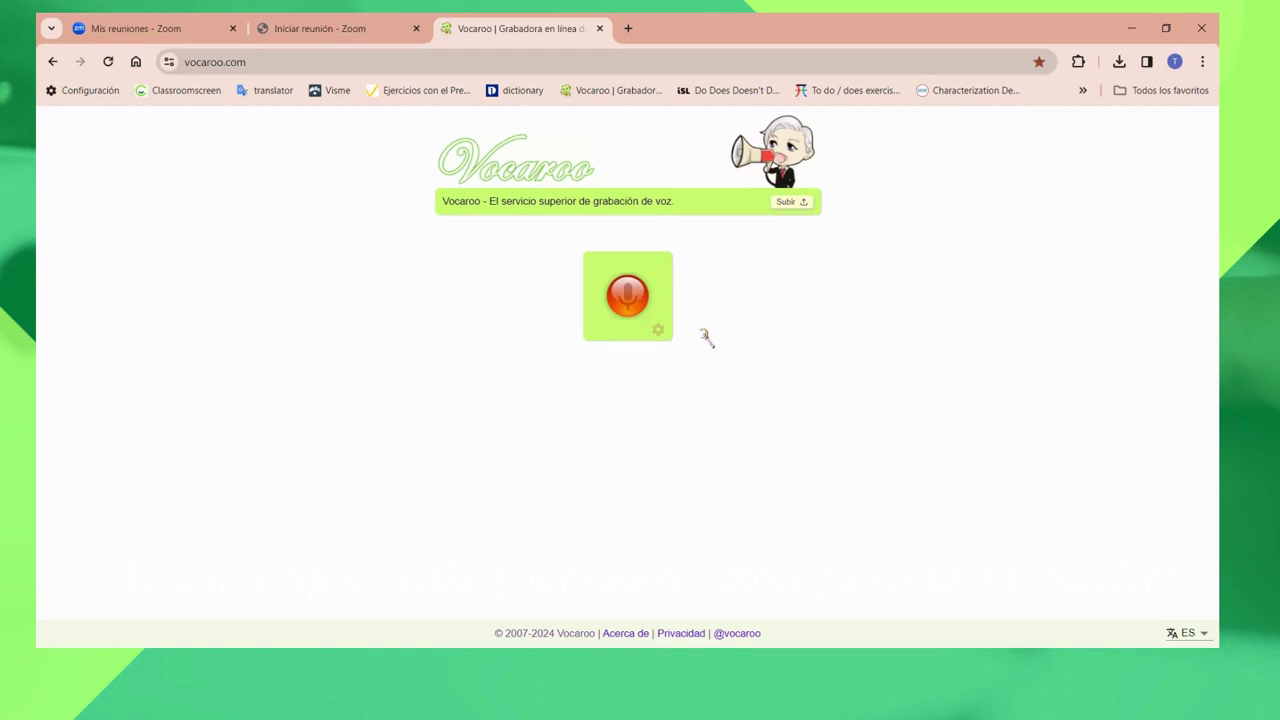
Record a roughly seven-second voice clip, stop it, and play it back.
click(628, 294)
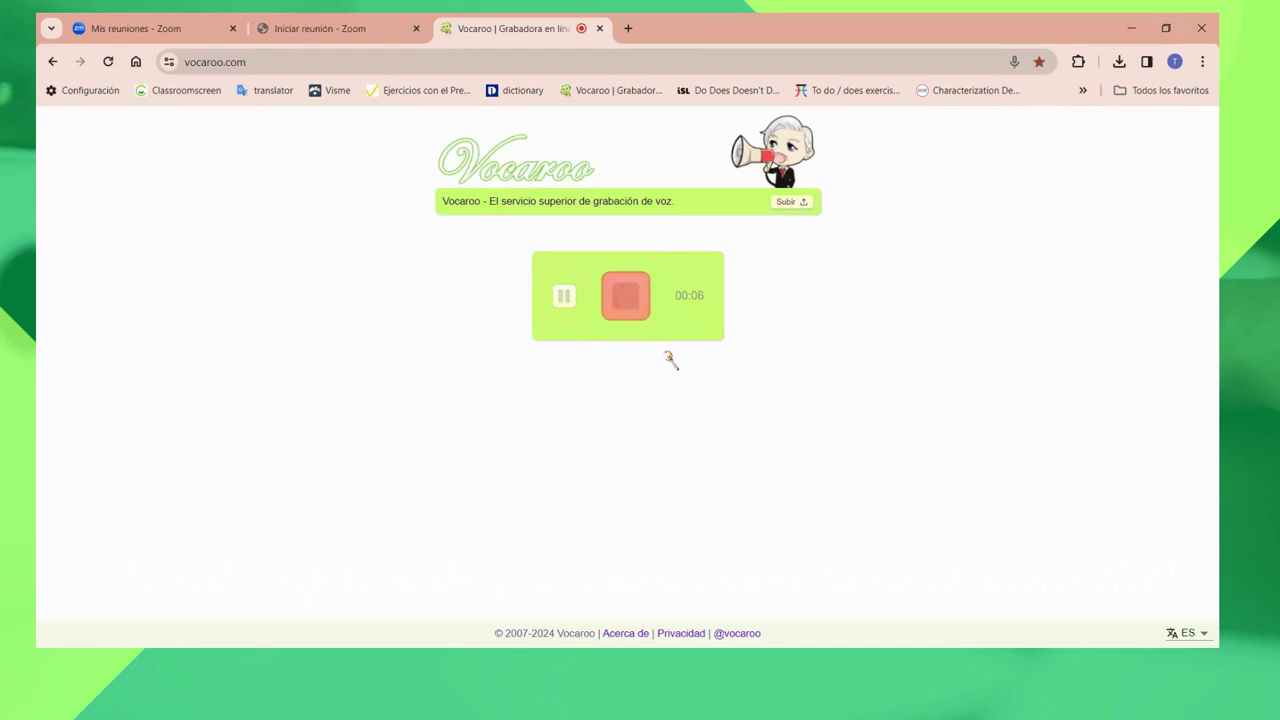
click(641, 302)
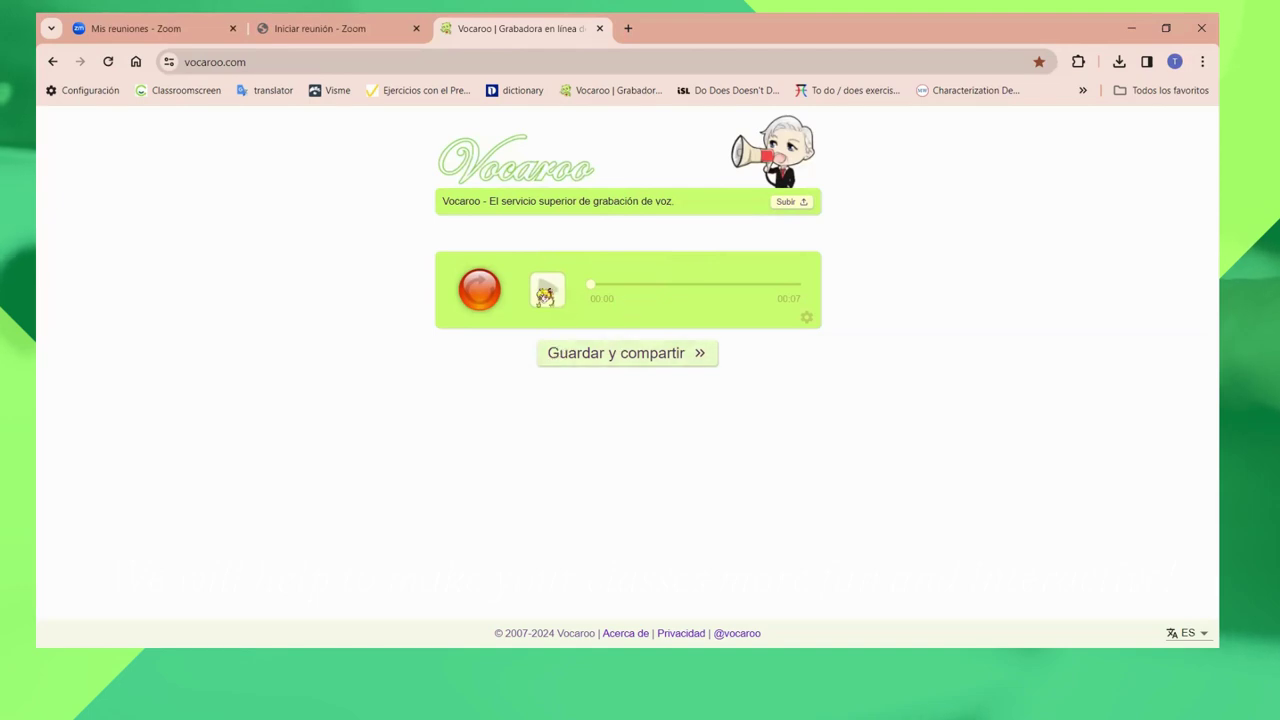
click(545, 292)
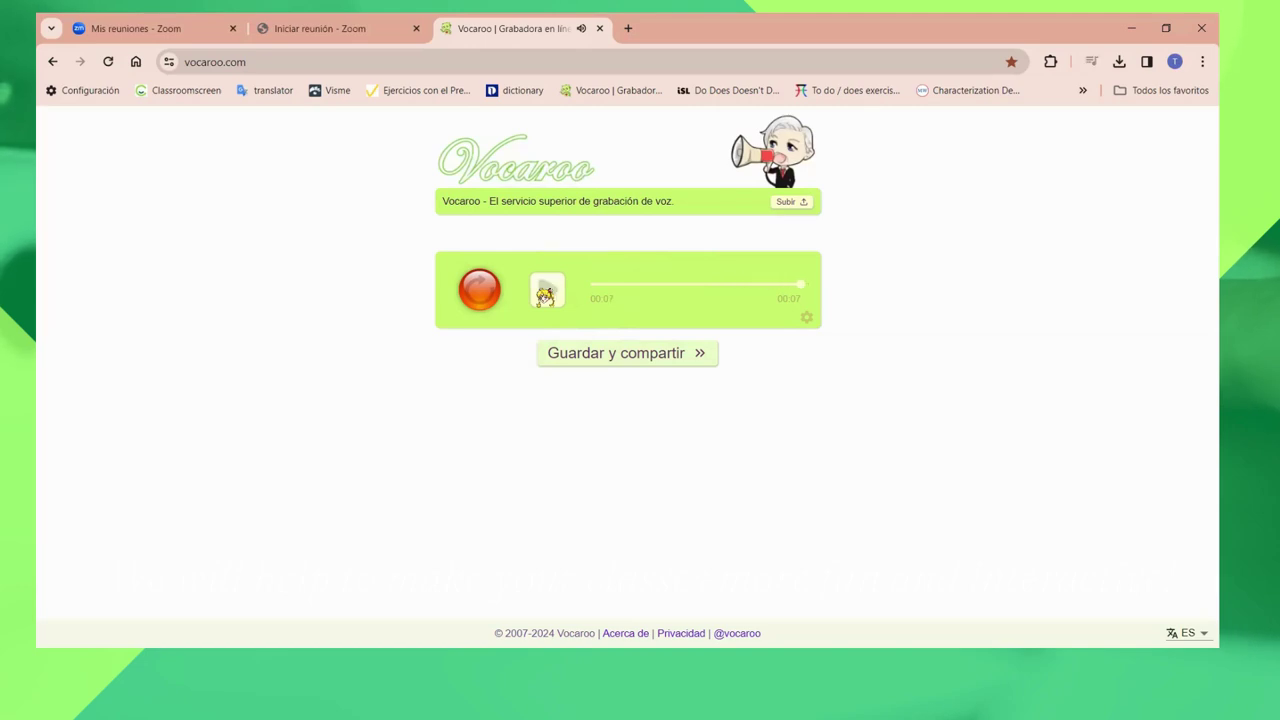
Save the clip via 'Guardar y compartir' and copy its voca.ro link.
click(632, 364)
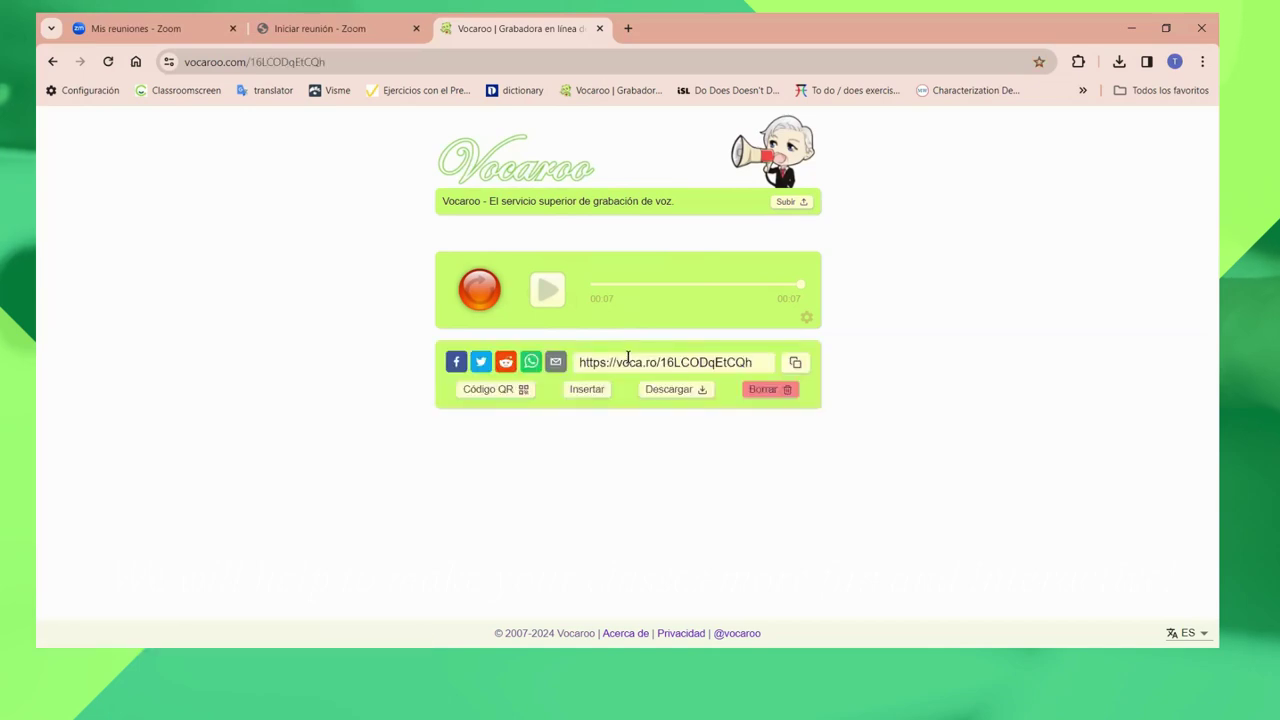
click(796, 365)
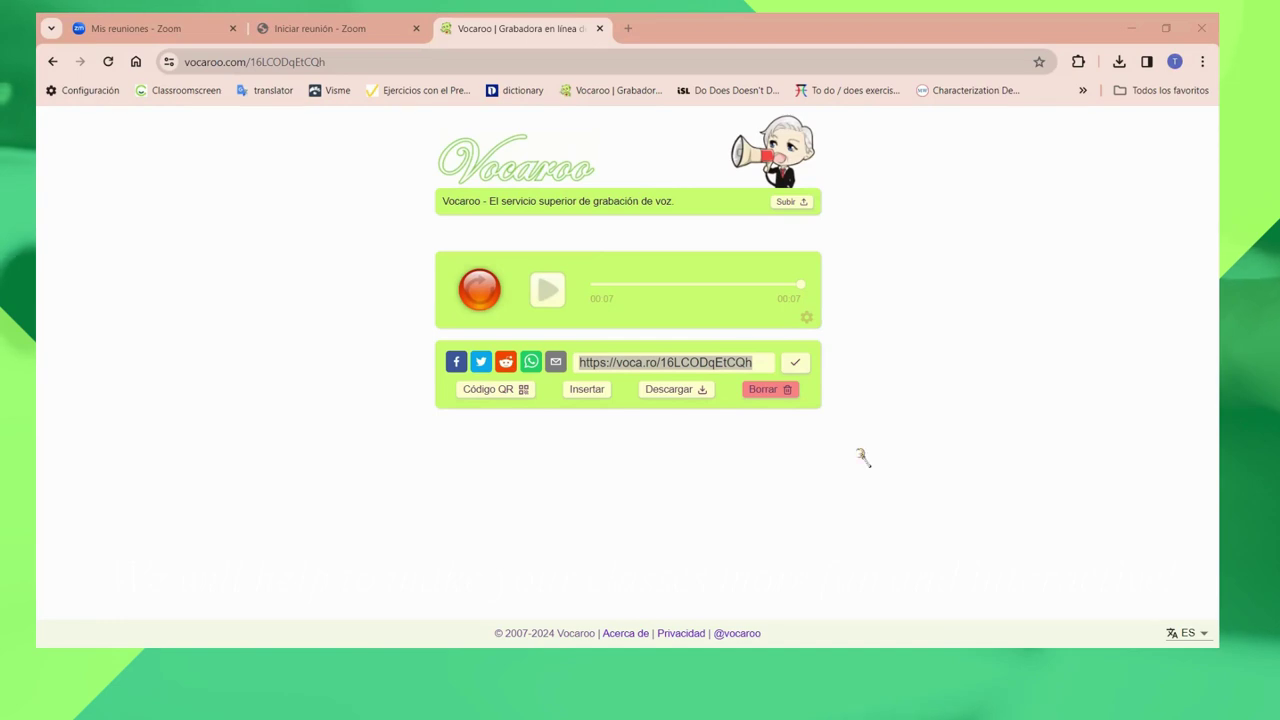
Download the recording as an MP3 with 'Descargar' and show it in its folder.
click(690, 397)
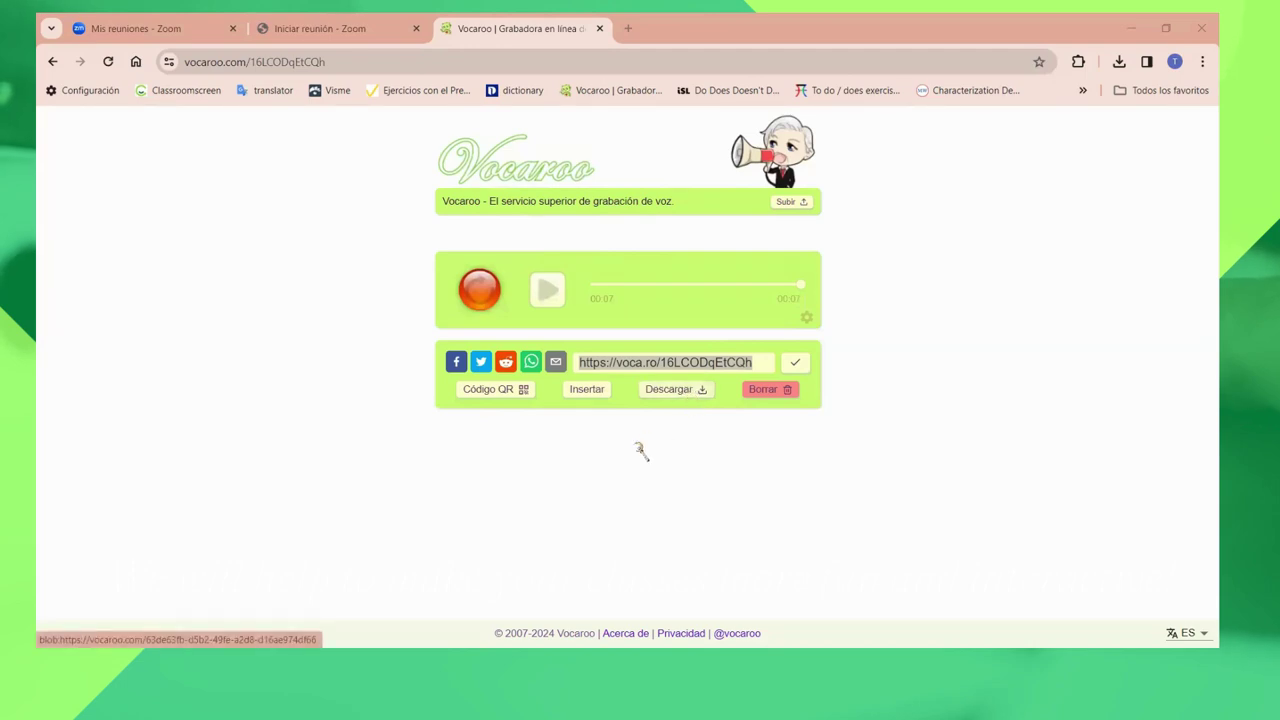
click(694, 397)
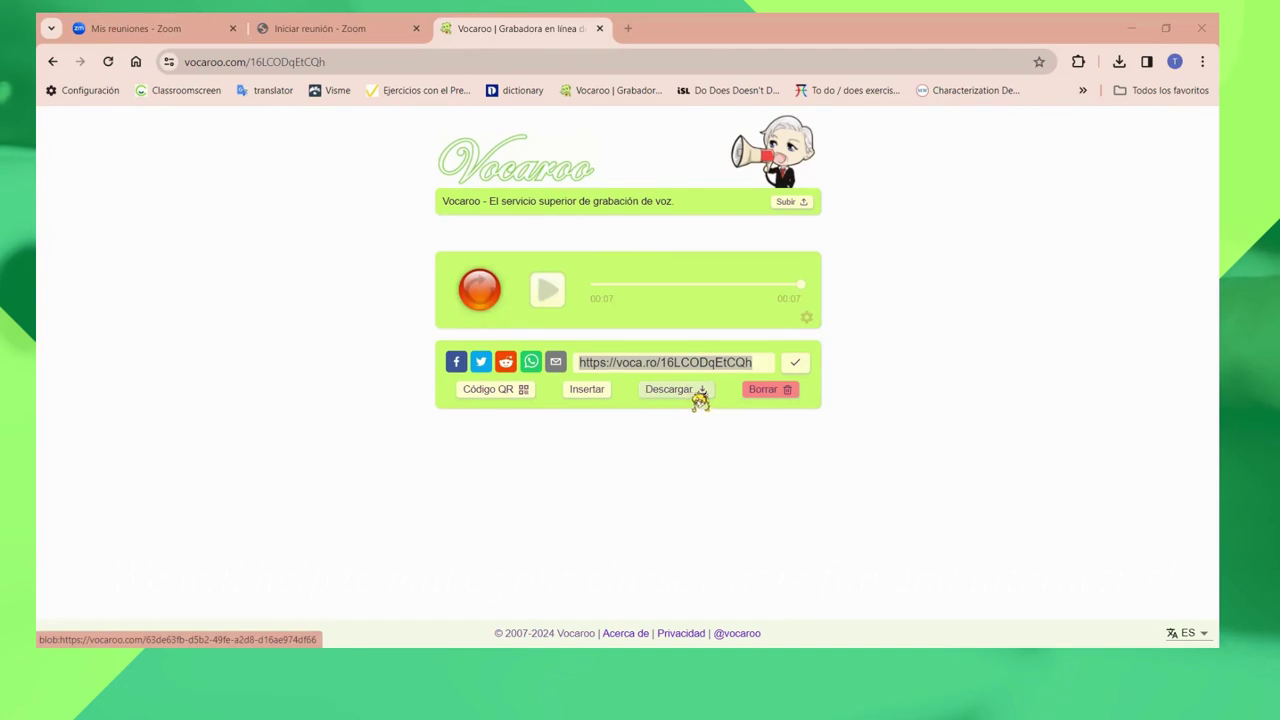
click(700, 398)
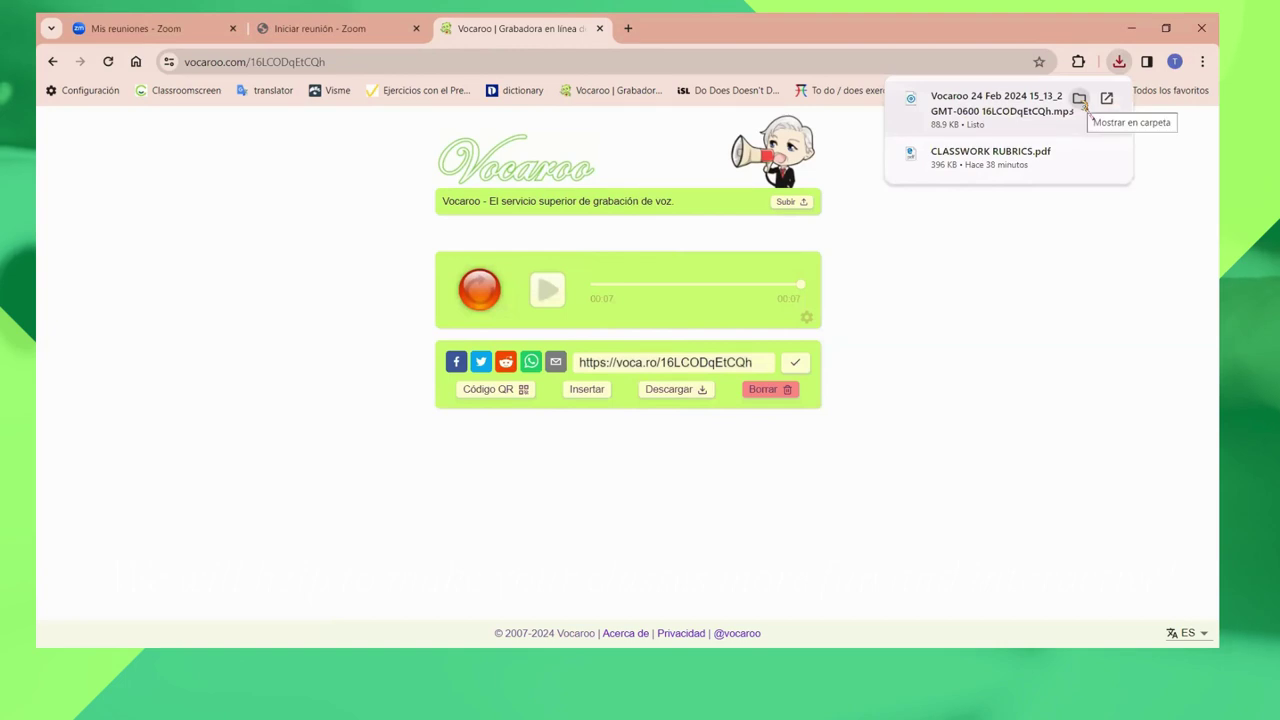
click(1080, 99)
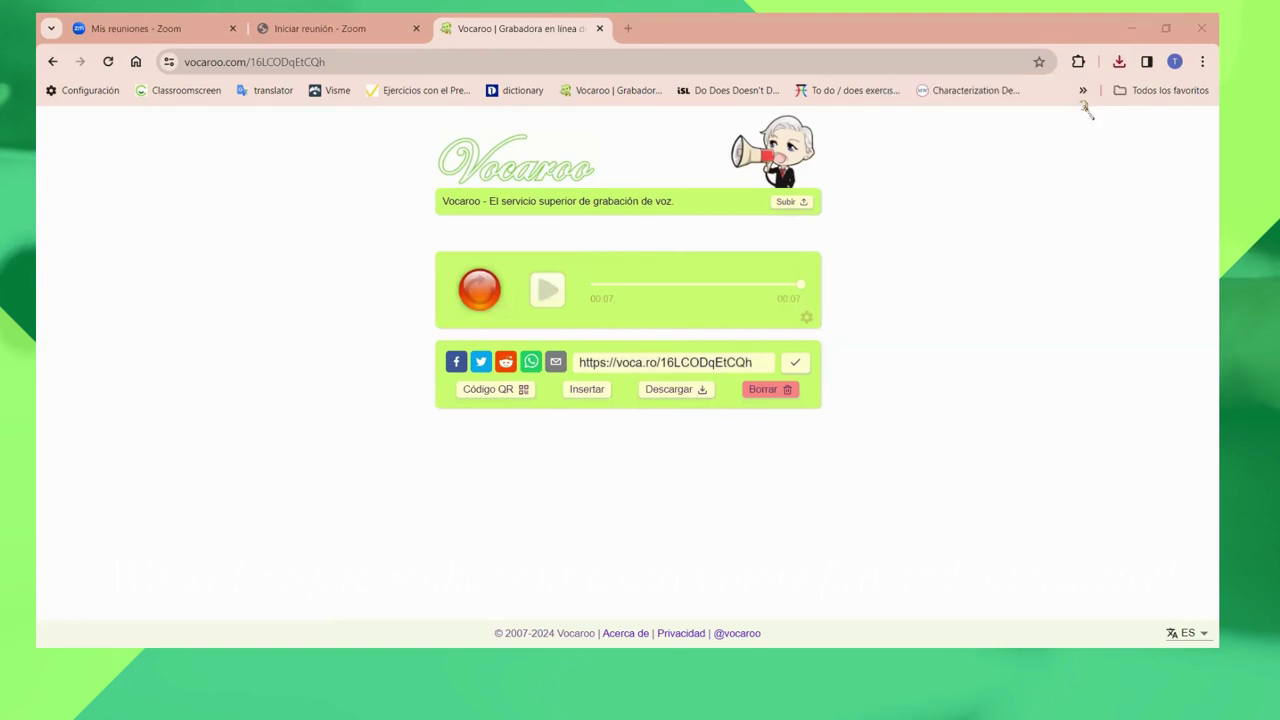